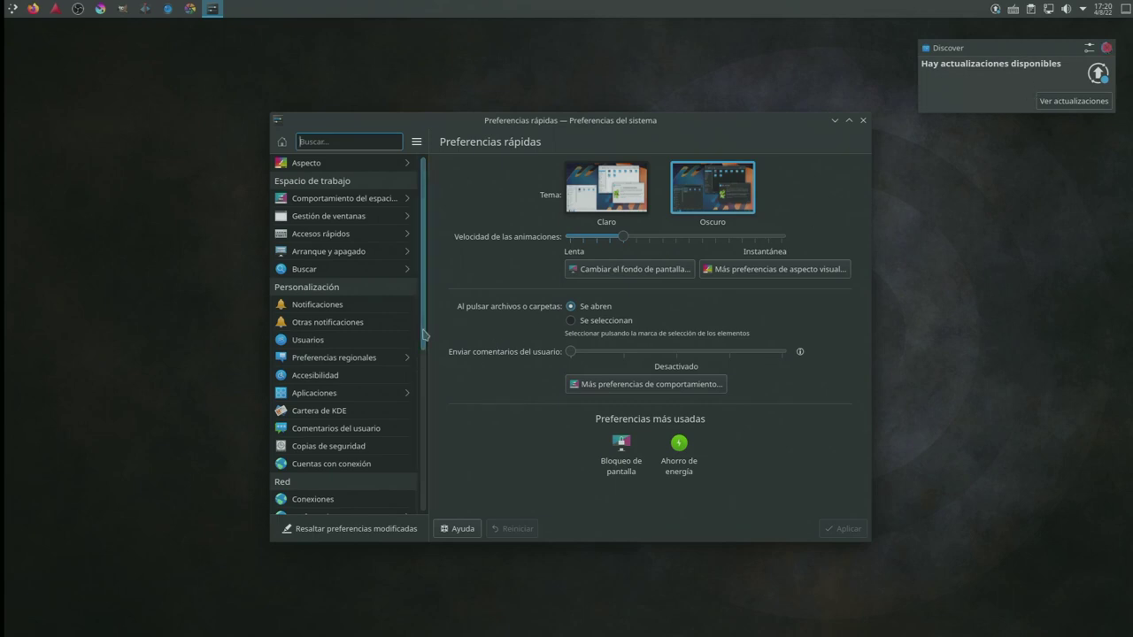
View the "Acerca de este sistema" page in the system preferences and shut down the computer
{"action": "scroll", "coordinate": [423, 334], "scroll_direction": "down", "scroll_amount": 3}
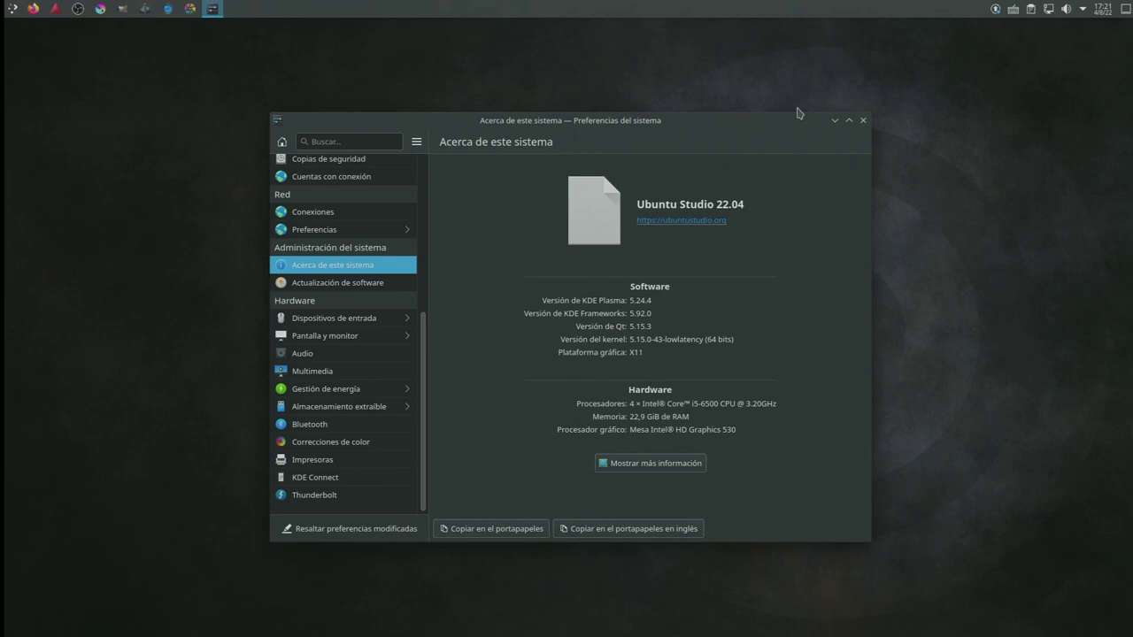
{"action": "key", "text": "super+d"}
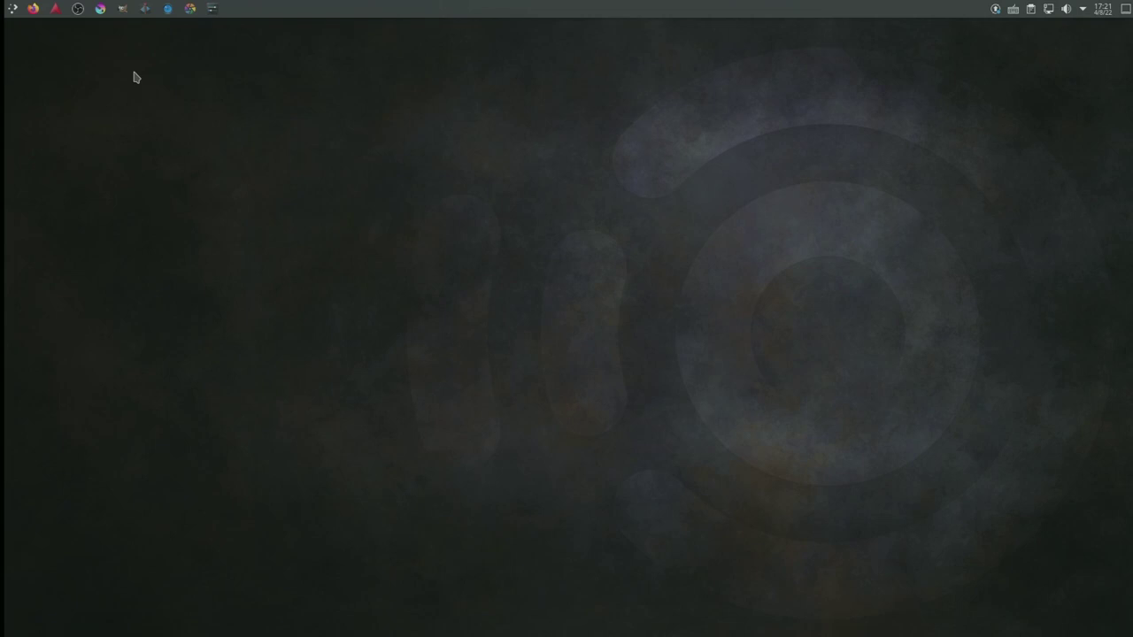
{"action": "left_click", "coordinate": [12, 13]}
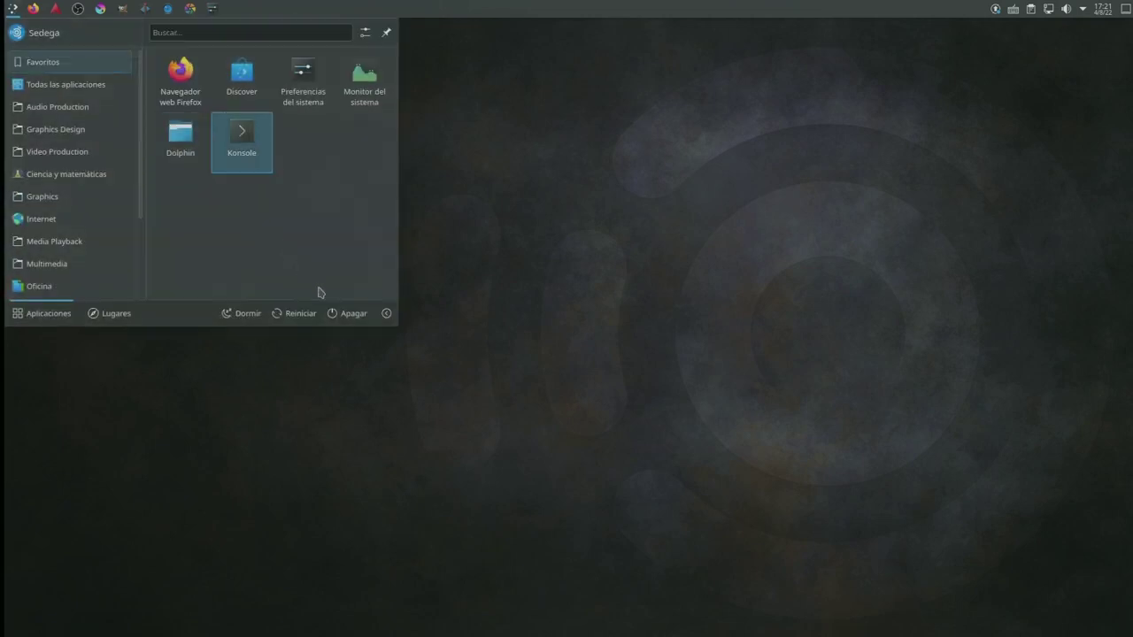
{"action": "left_click", "coordinate": [351, 313]}
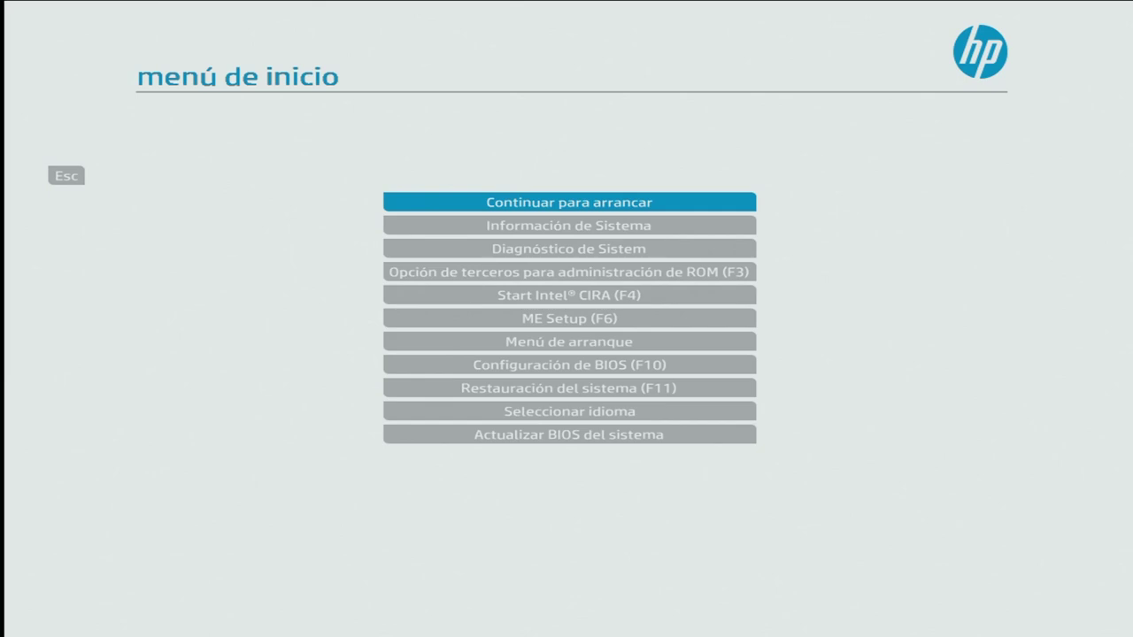
Open the boot device selection (Menú de arranque) from the HP startup options
{"action": "key", "text": "Down"}
{"action": "key", "text": "Down"}
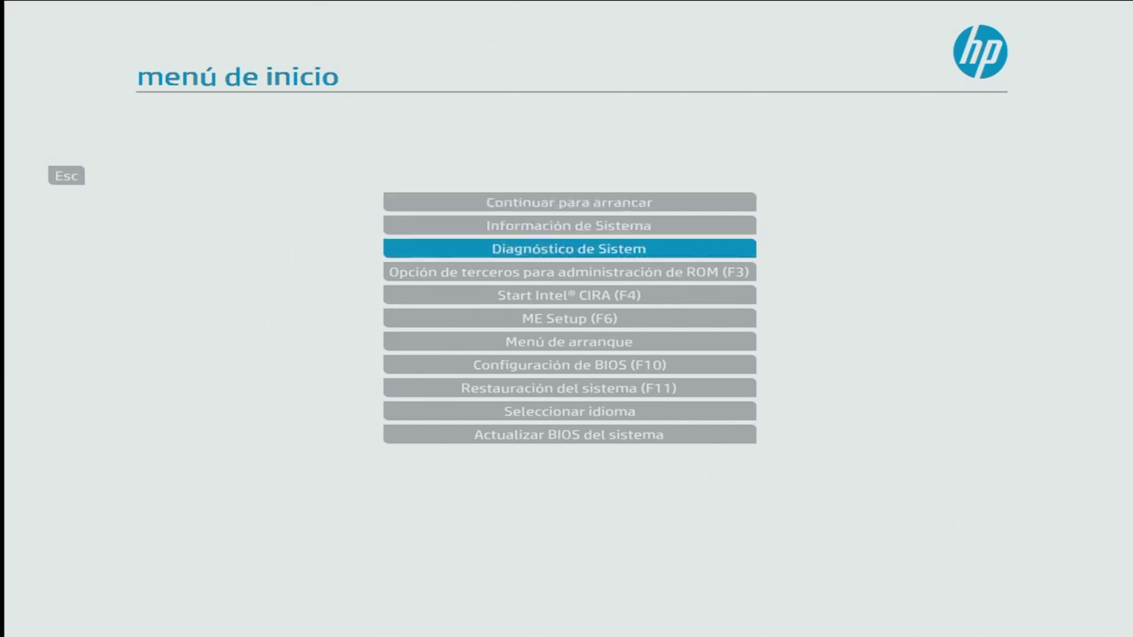
{"action": "key", "text": "Down"}
{"action": "key", "text": "Down"}
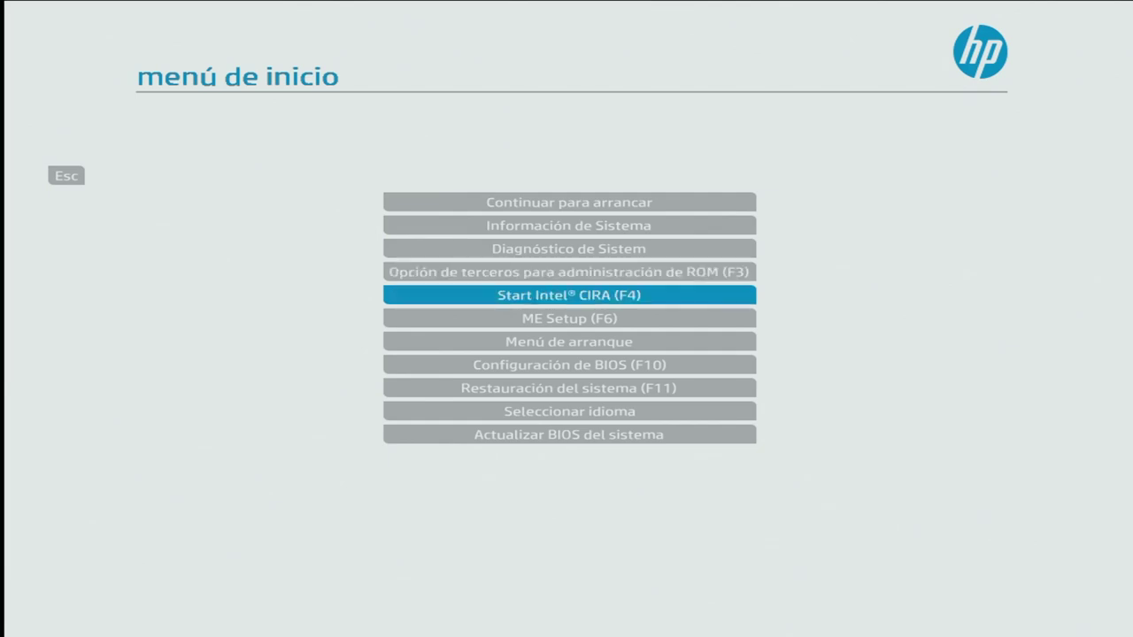
{"action": "key", "text": "Down"}
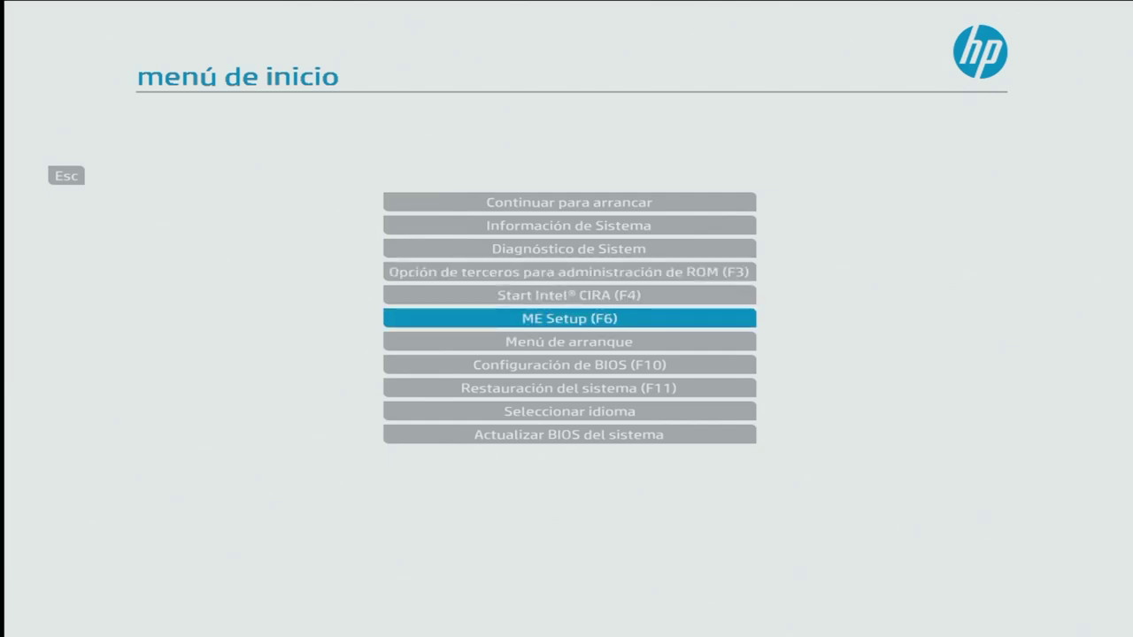
{"action": "key", "text": "Down"}
{"action": "key", "text": "Return"}
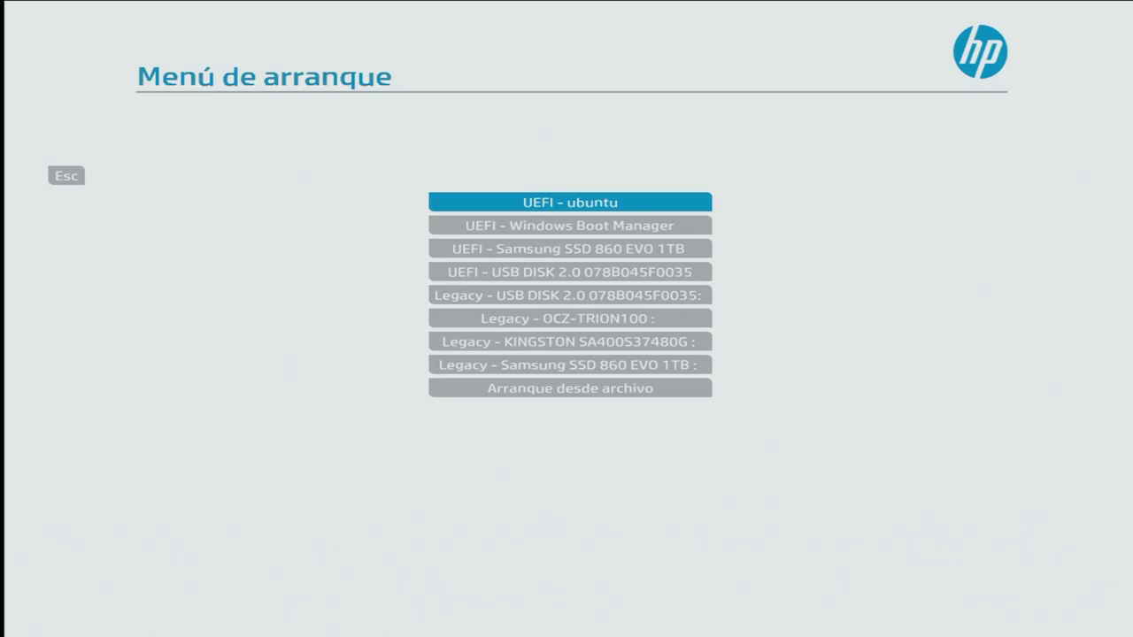
Boot the computer from the UEFI entry of the USB DISK 2.0 drive
{"action": "key", "text": "Down"}
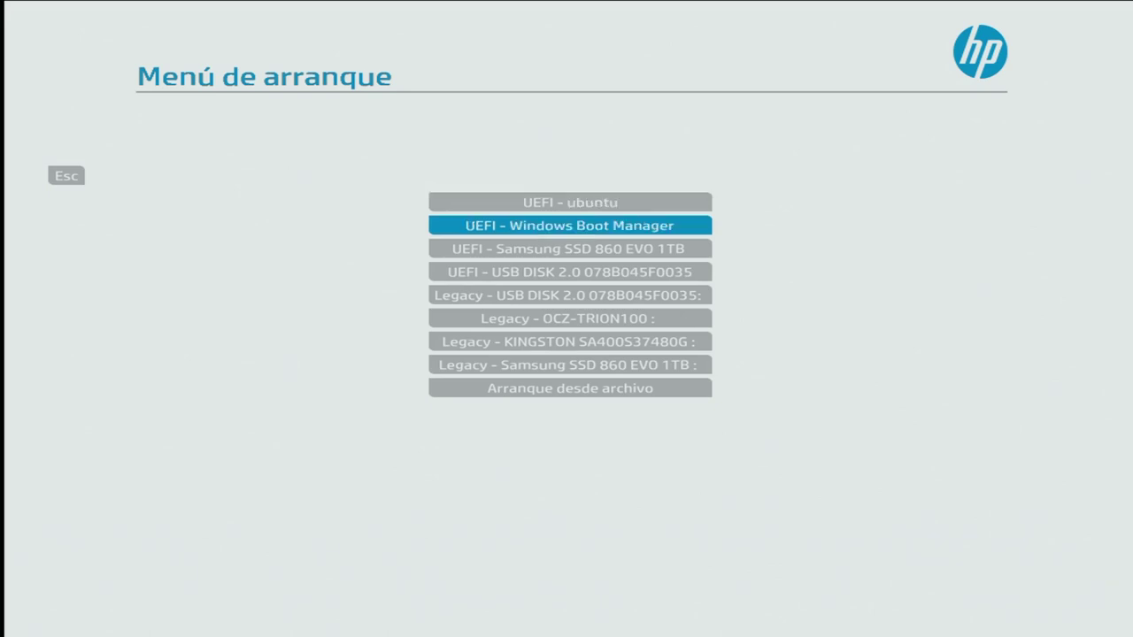
{"action": "key", "text": "Down"}
{"action": "key", "text": "Down"}
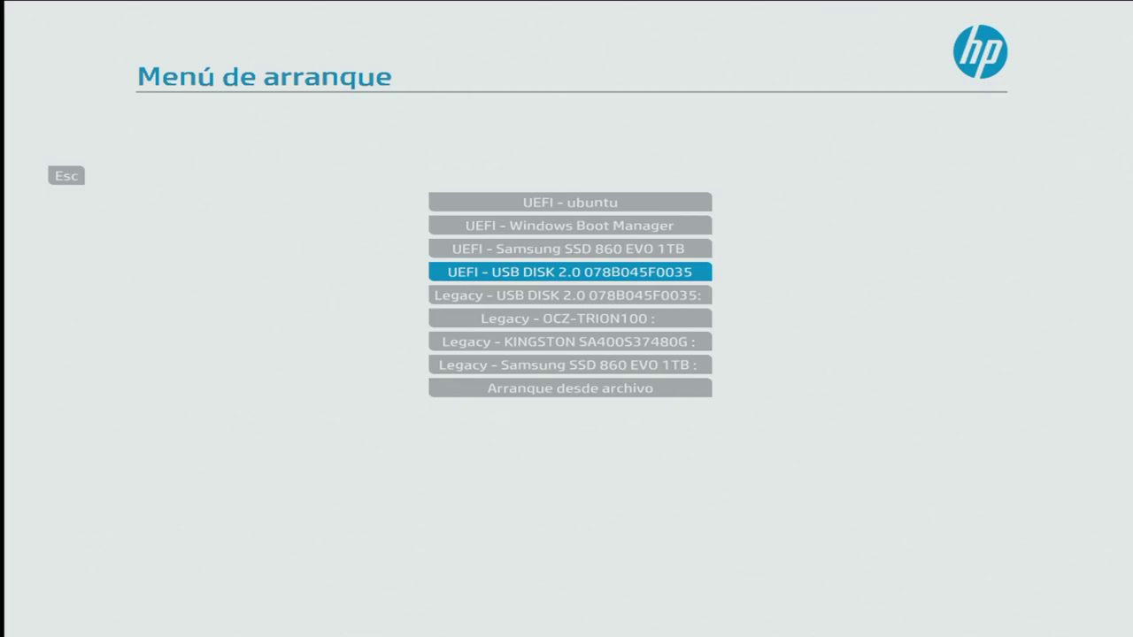
{"action": "key", "text": "Return"}
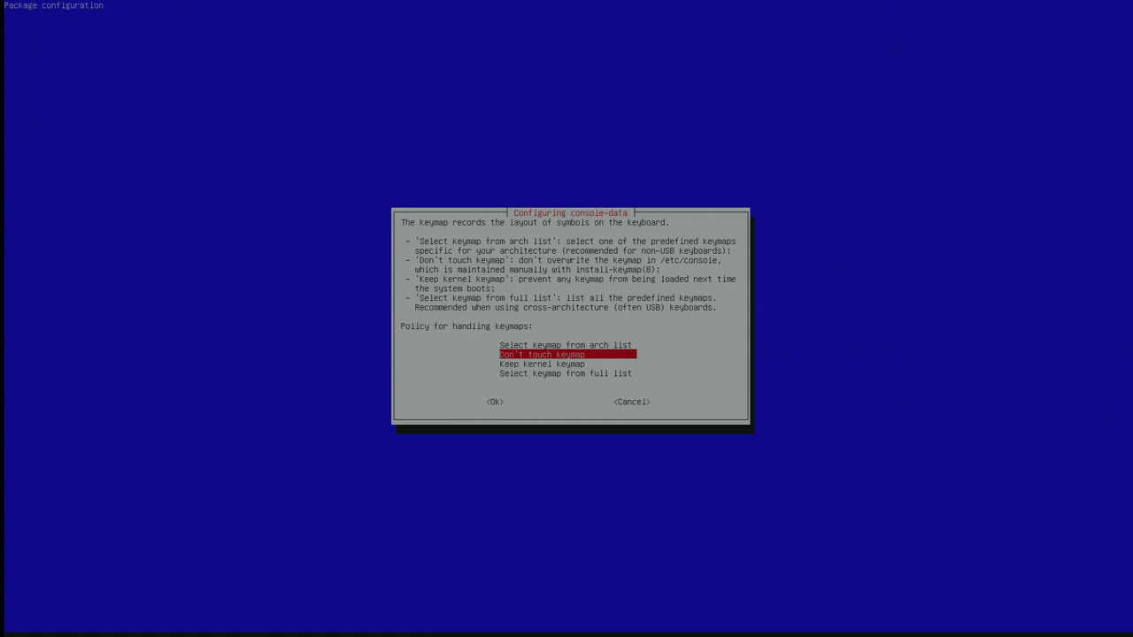
Leave the keymap untouched with "Don't touch keymap" and choose language 25, Spanish, for the live session
{"action": "key", "text": "Return"}
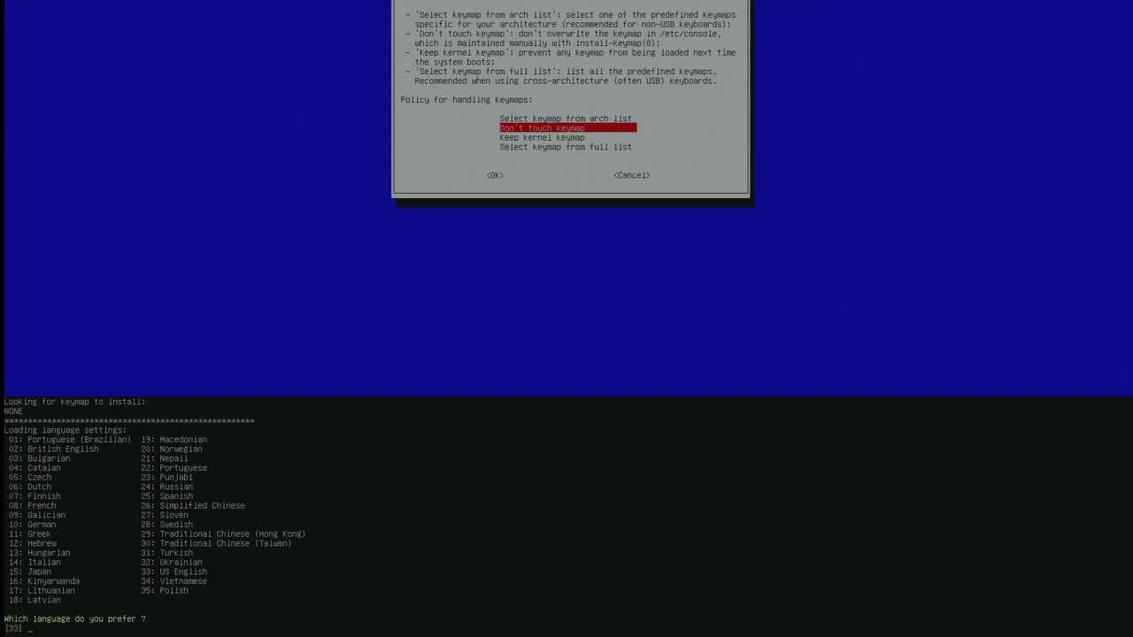
{"action": "type", "text": "25"}
{"action": "key", "text": "Return"}
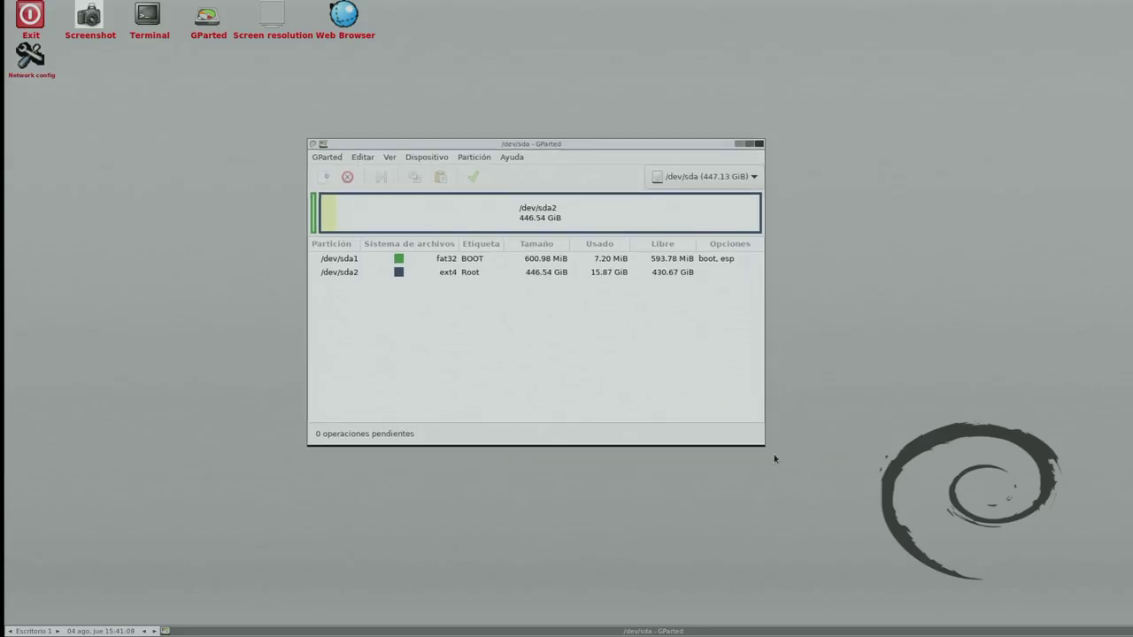
Enlarge the GParted window and review the partitions on the /dev/sdb and /dev/sdc disks
{"action": "left_click_drag", "start_coordinate": [763, 445], "coordinate": [925, 575]}
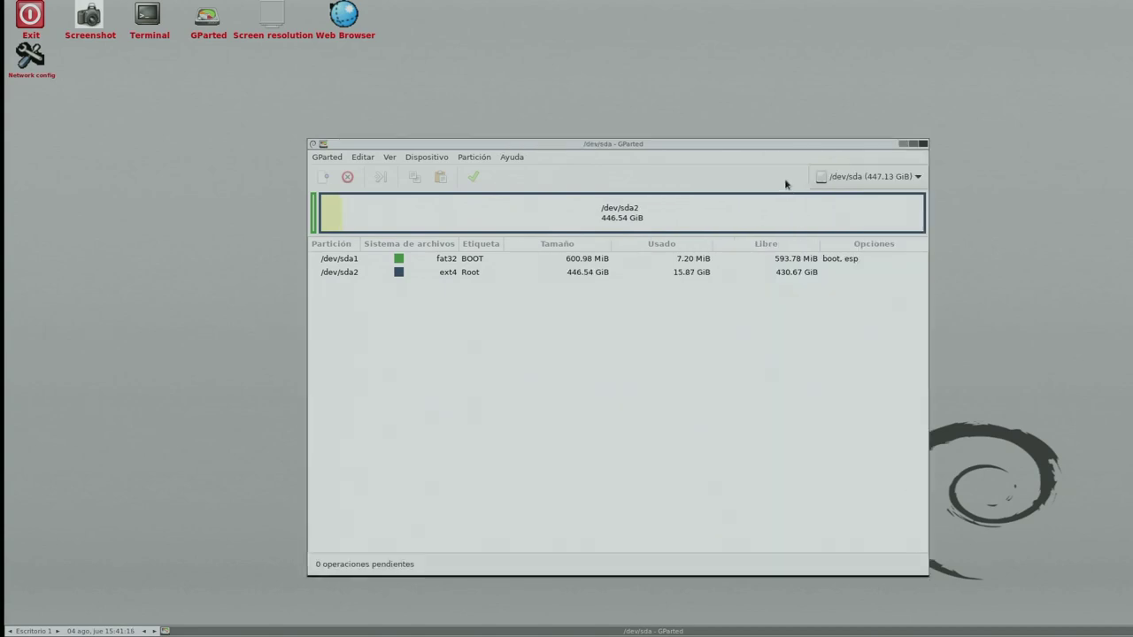
{"action": "left_click", "coordinate": [321, 161]}
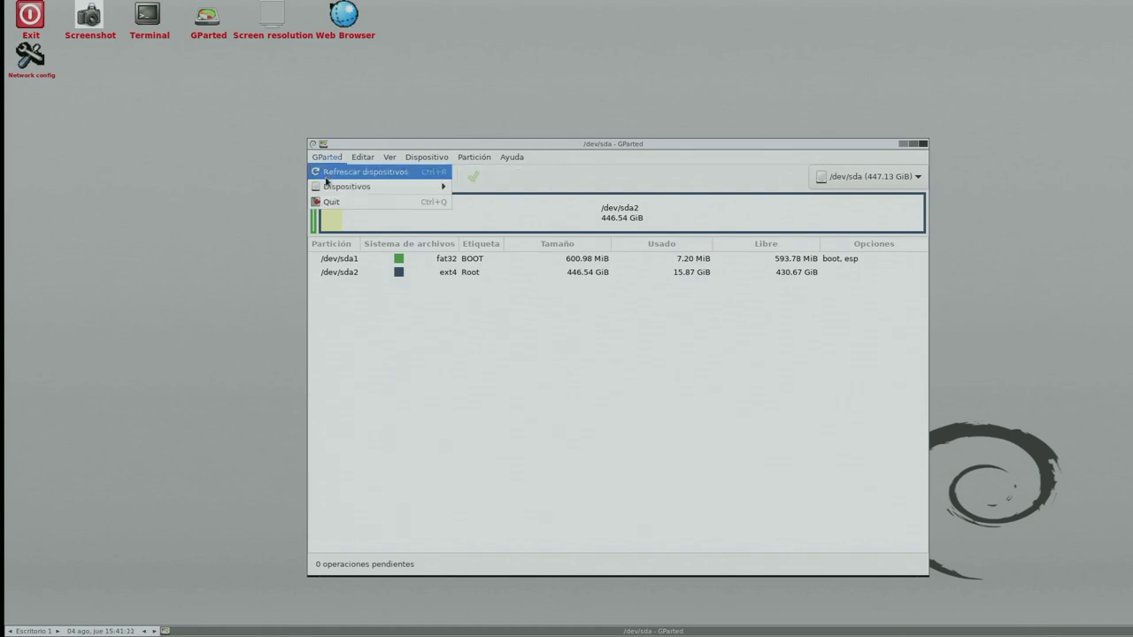
{"action": "mouse_move", "coordinate": [325, 187]}
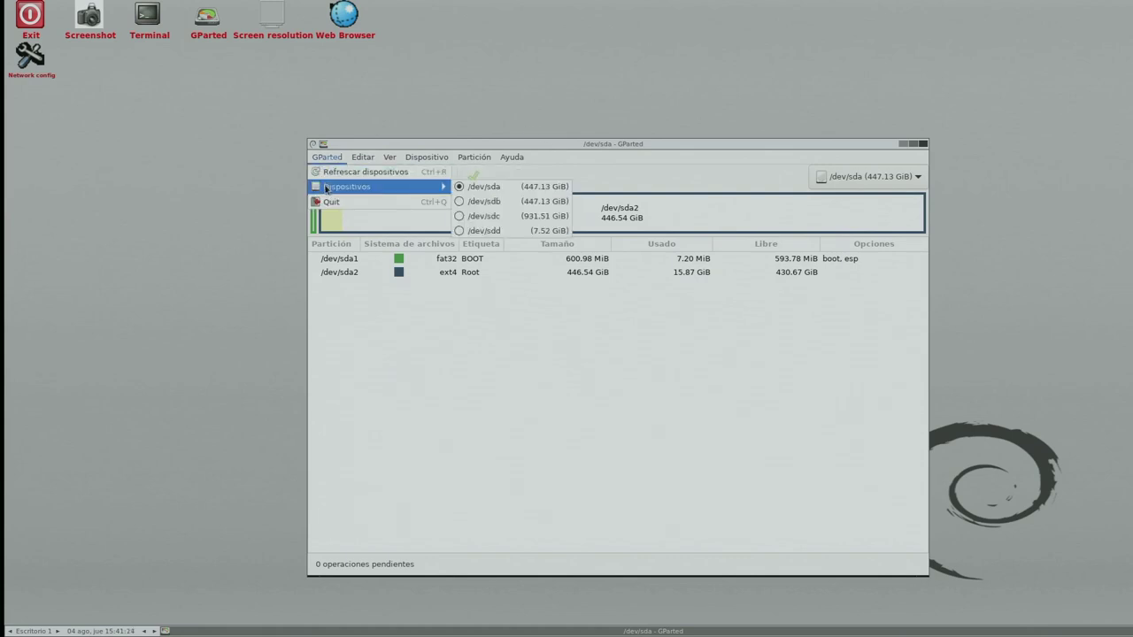
{"action": "left_click", "coordinate": [487, 202]}
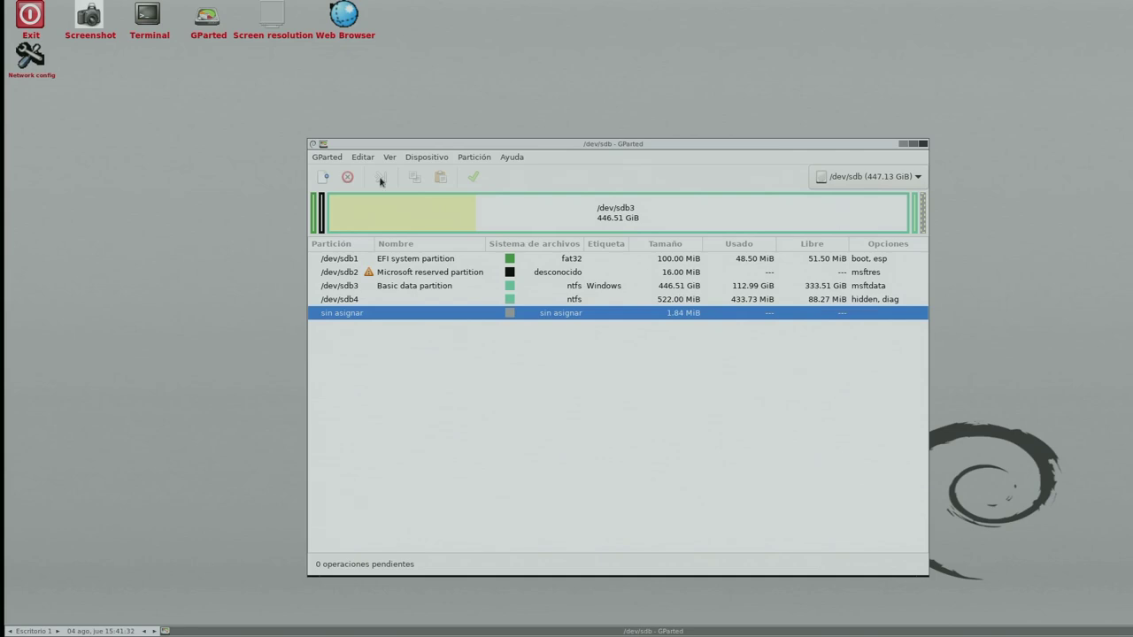
{"action": "left_click", "coordinate": [322, 160]}
{"action": "mouse_move", "coordinate": [380, 187]}
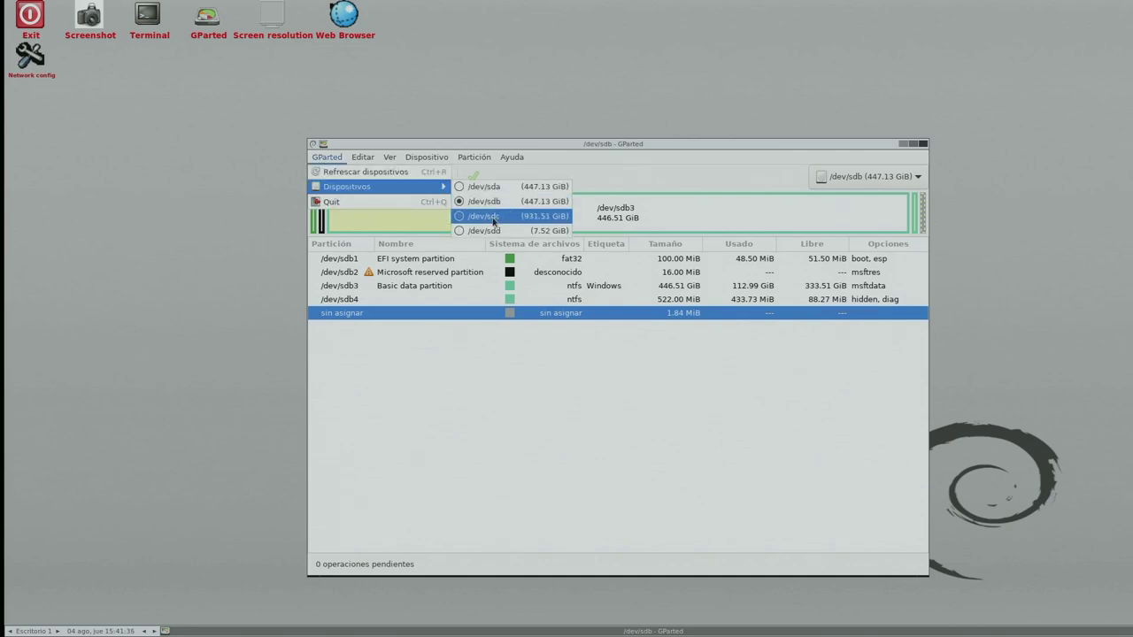
{"action": "left_click", "coordinate": [493, 222]}
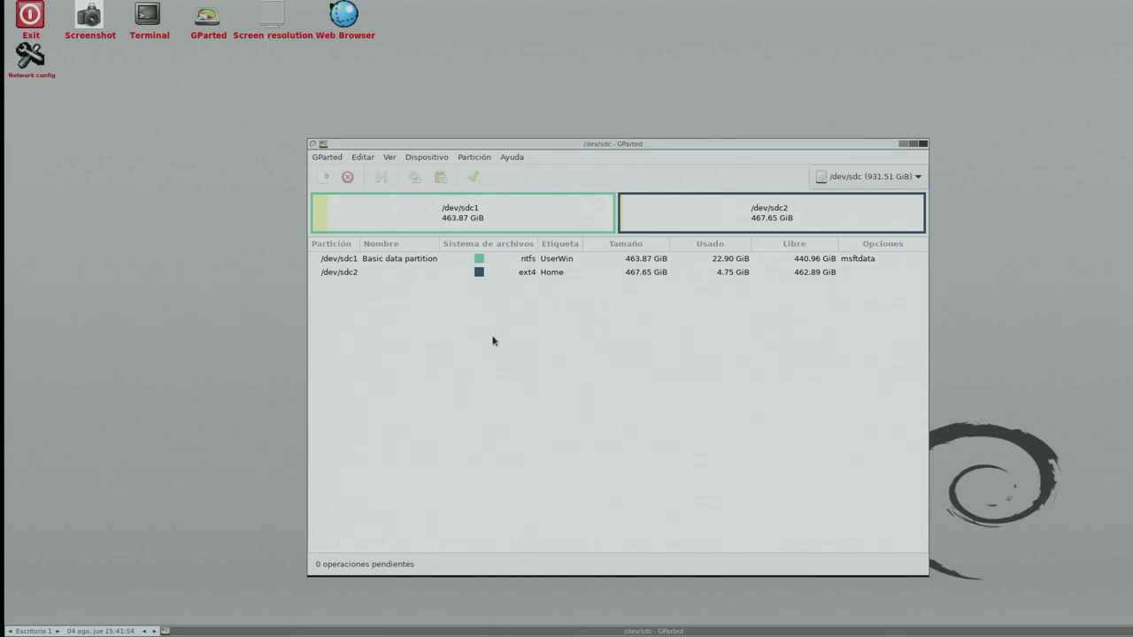
Queue the deletion of both partitions on /dev/sda: BOOT (/dev/sda1) and Root (/dev/sda2)
{"action": "left_click", "coordinate": [321, 157]}
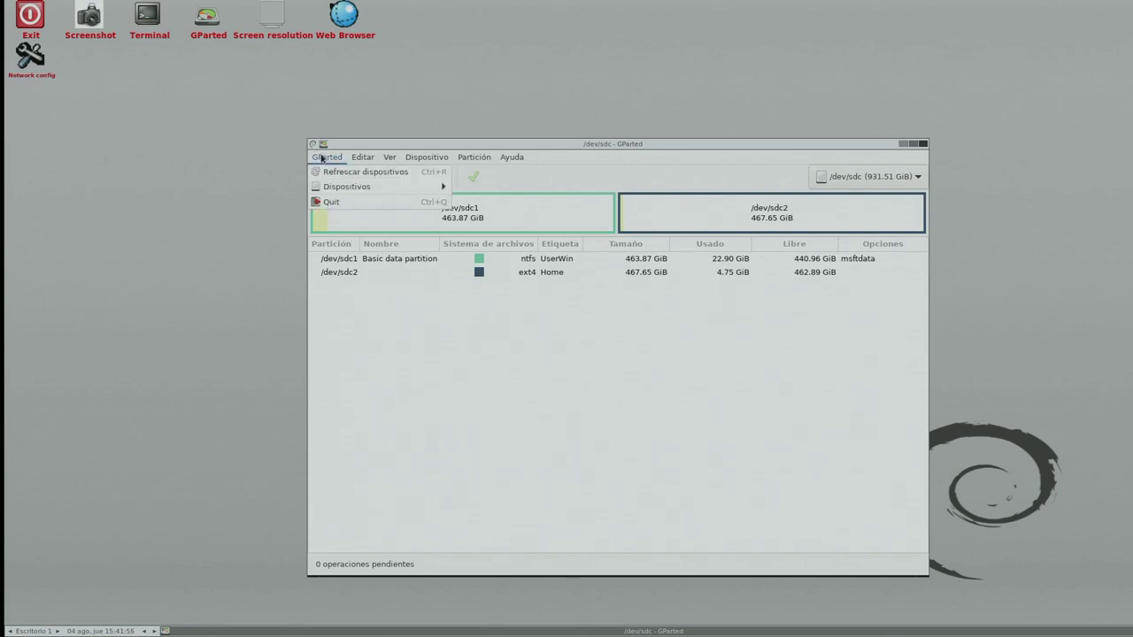
{"action": "mouse_move", "coordinate": [363, 187]}
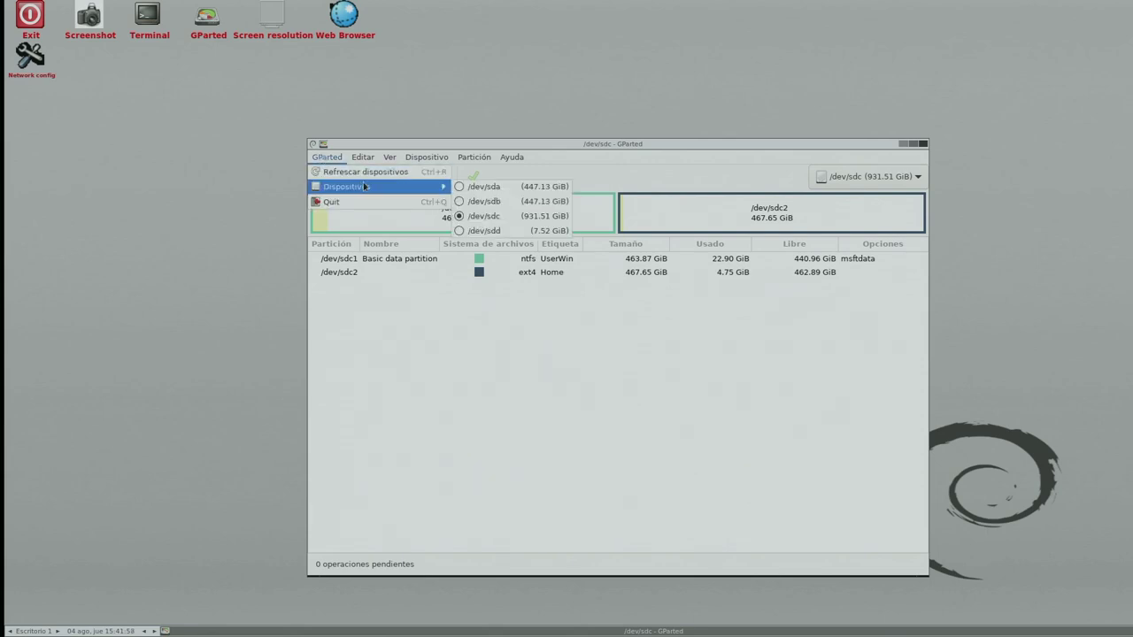
{"action": "left_click", "coordinate": [501, 188]}
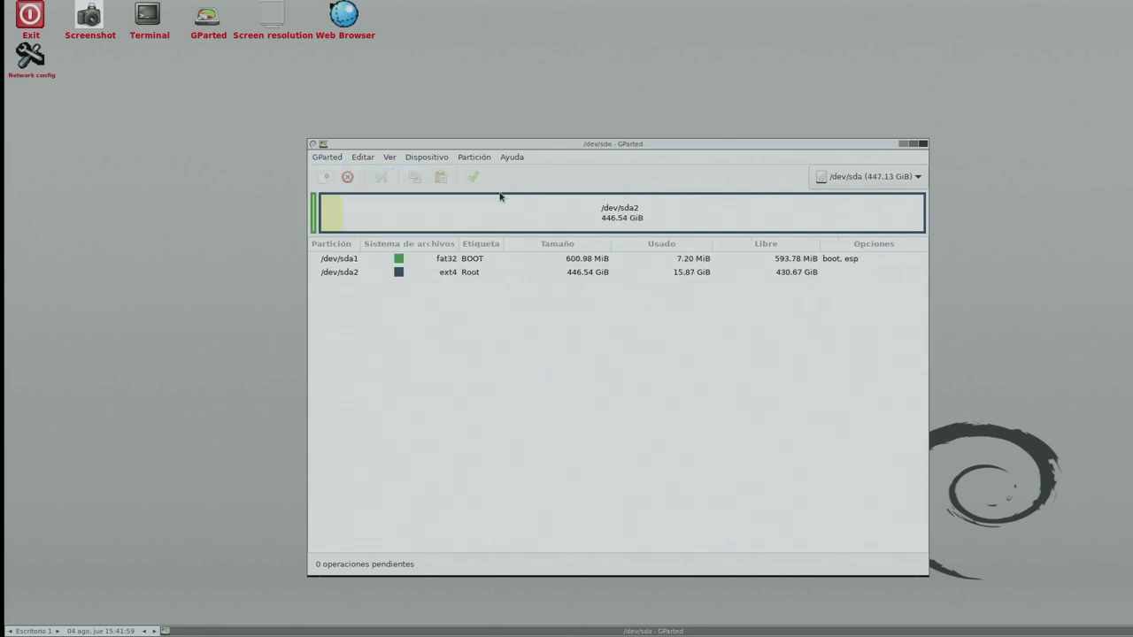
{"action": "left_click", "coordinate": [464, 263]}
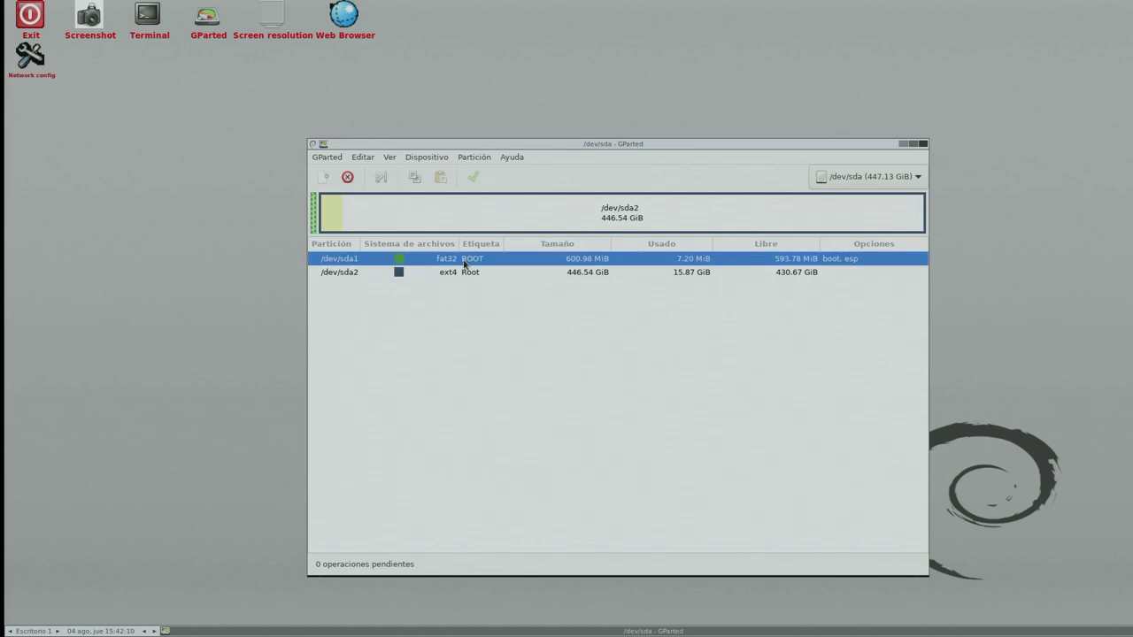
{"action": "key", "text": "Delete"}
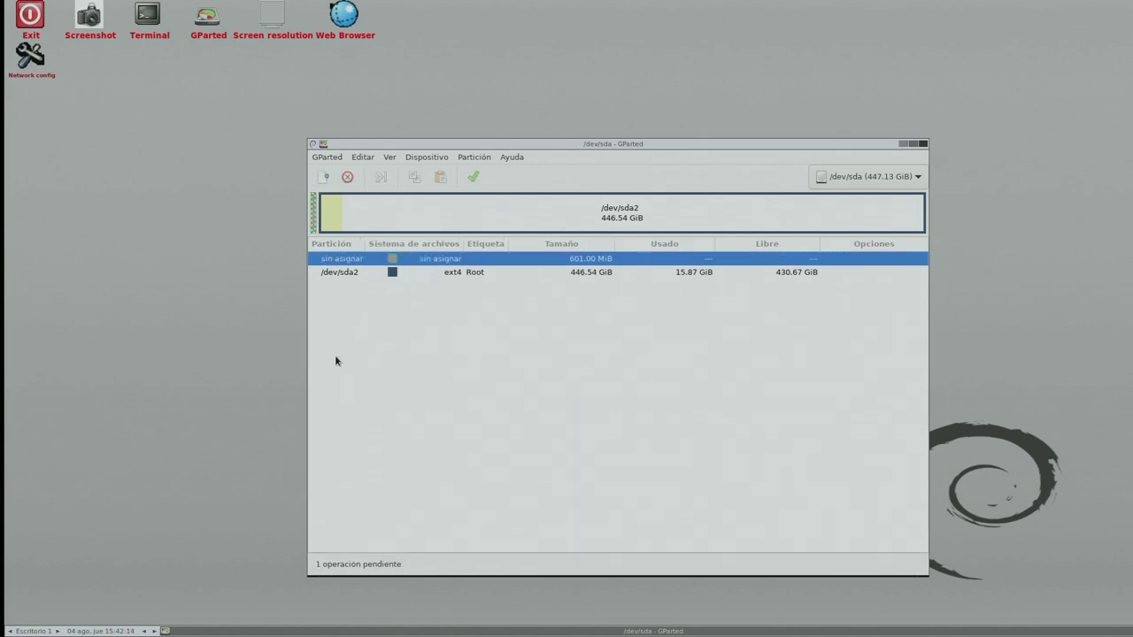
{"action": "left_click", "coordinate": [393, 274]}
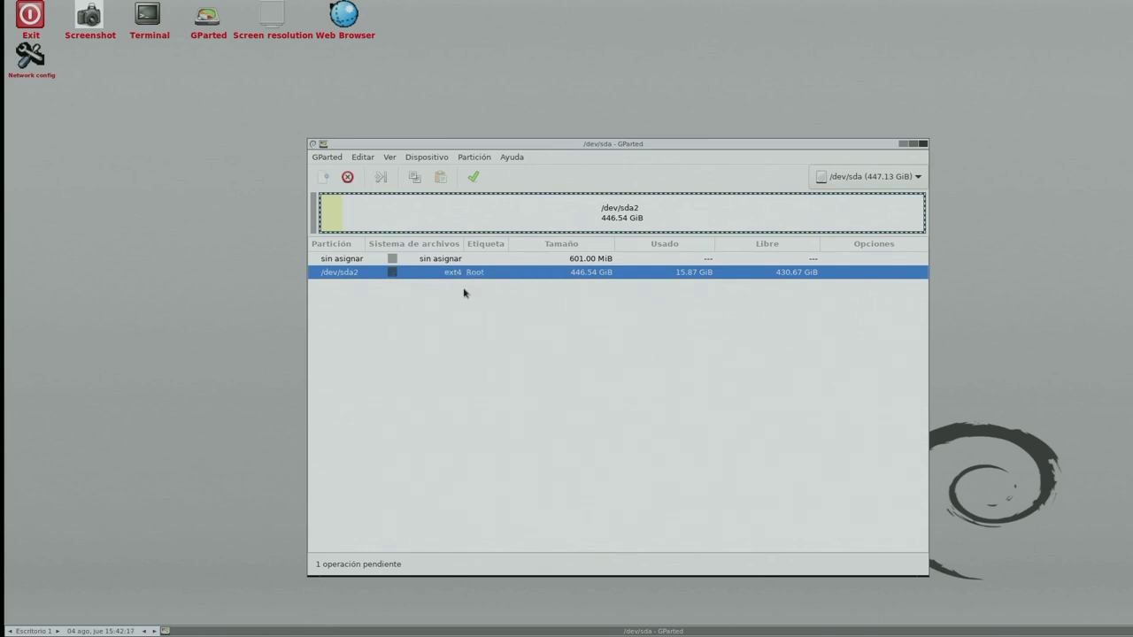
{"action": "left_click", "coordinate": [481, 158]}
{"action": "left_click", "coordinate": [480, 187]}
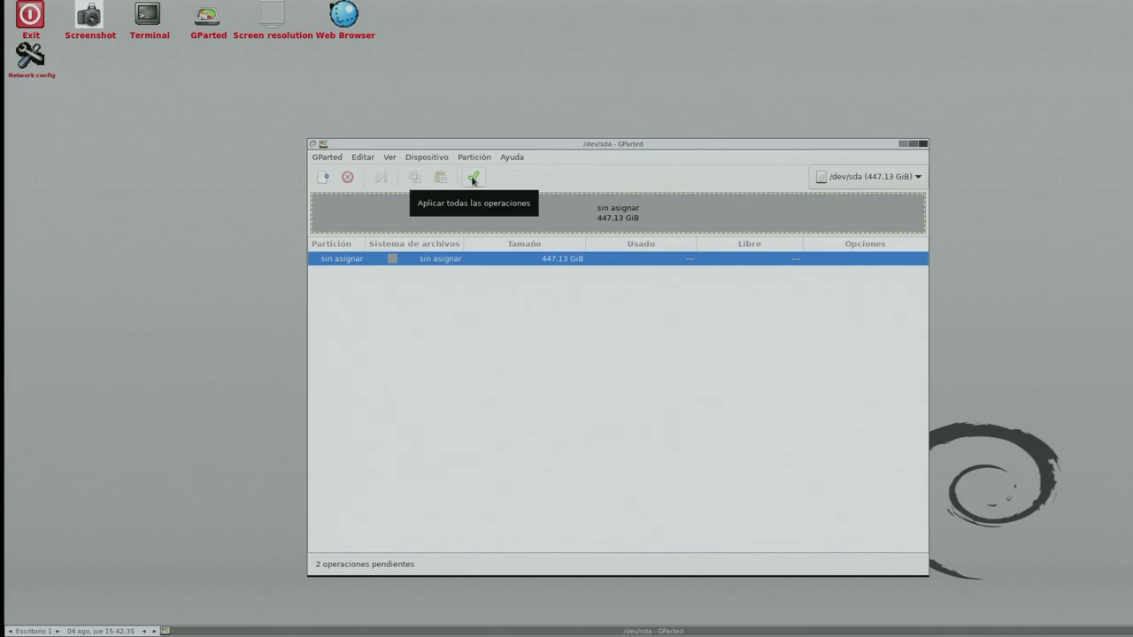
Queue the deletion of the ext4 Home partition (/dev/sdc2) on the /dev/sdc disk
{"action": "left_click", "coordinate": [328, 158]}
{"action": "mouse_move", "coordinate": [354, 187]}
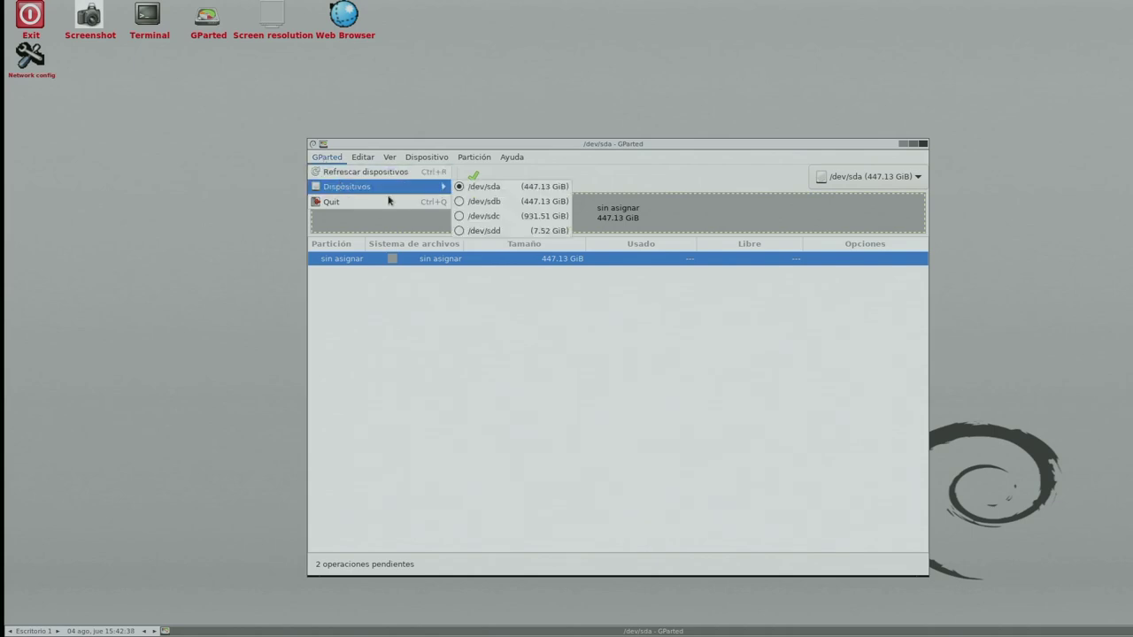
{"action": "left_click", "coordinate": [491, 217]}
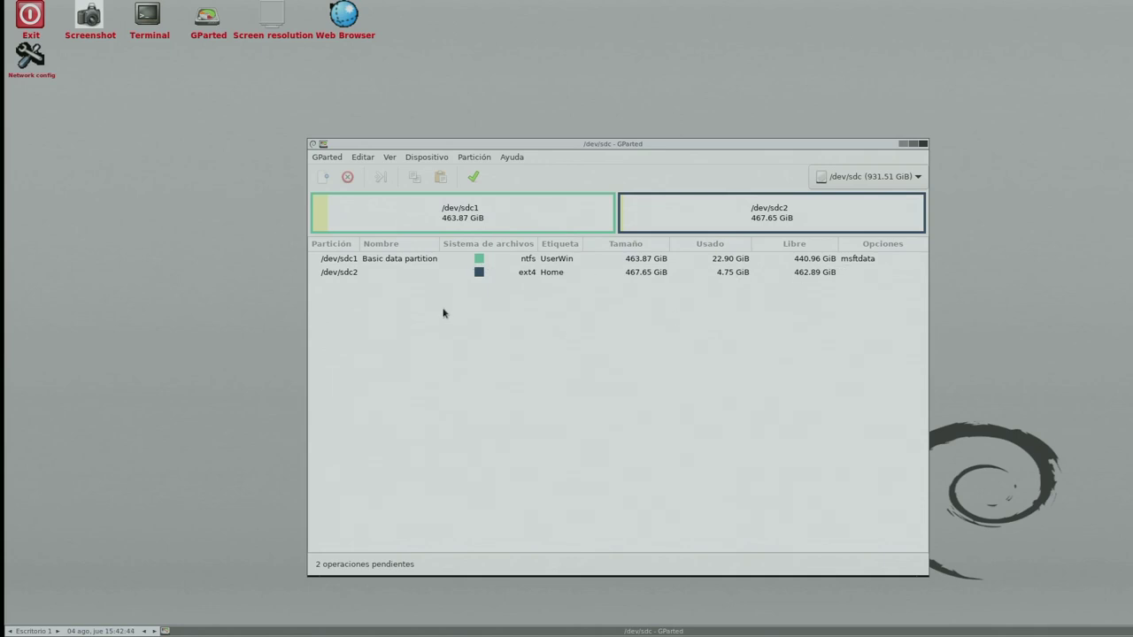
{"action": "left_click", "coordinate": [346, 274]}
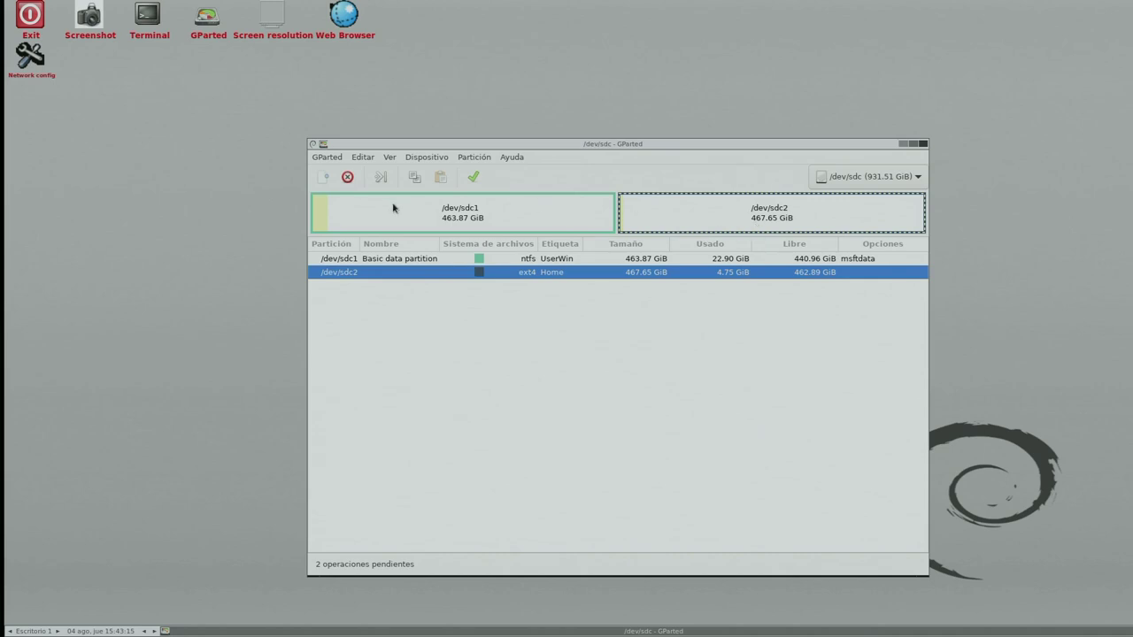
{"action": "left_click", "coordinate": [477, 159]}
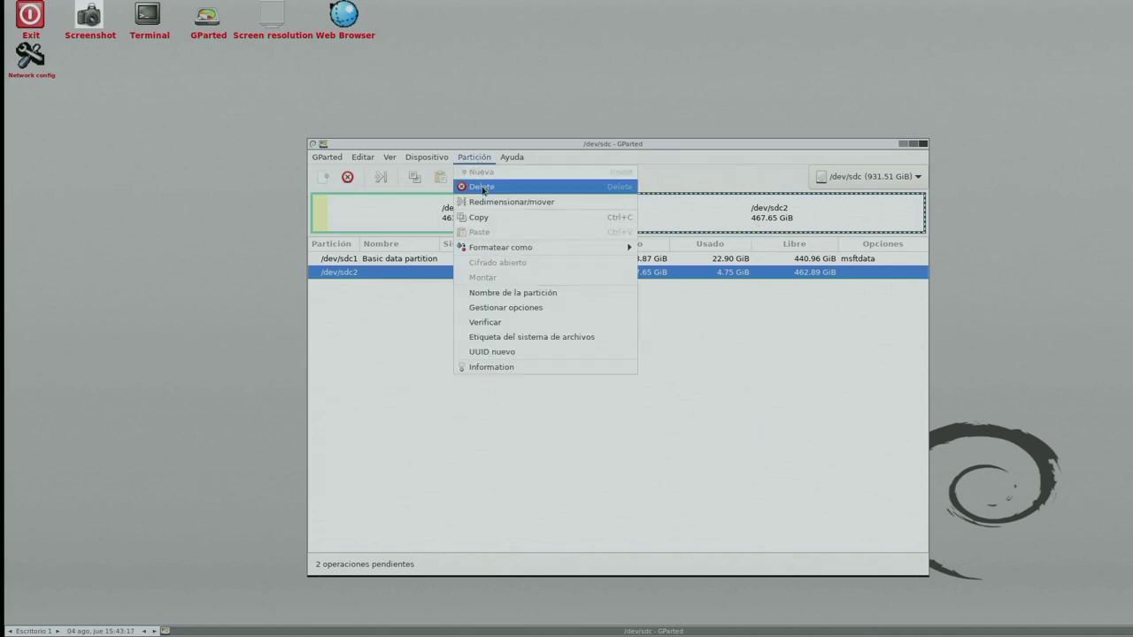
{"action": "left_click", "coordinate": [483, 187]}
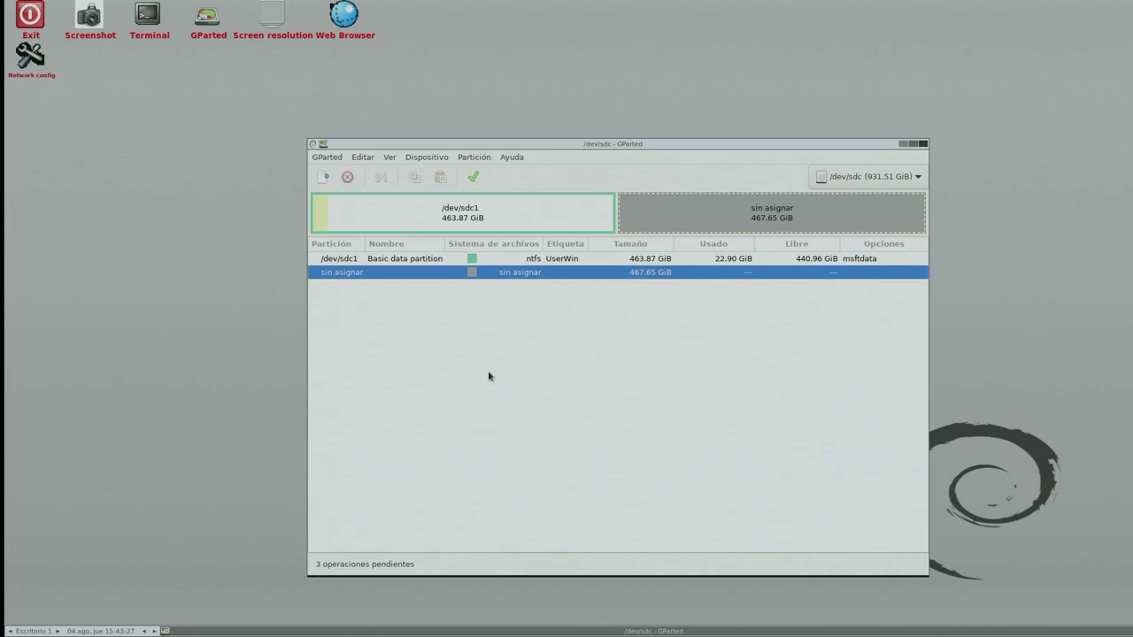
Apply all pending partition deletions, expand the operation details to review them, and close the report
{"action": "left_click", "coordinate": [473, 179]}
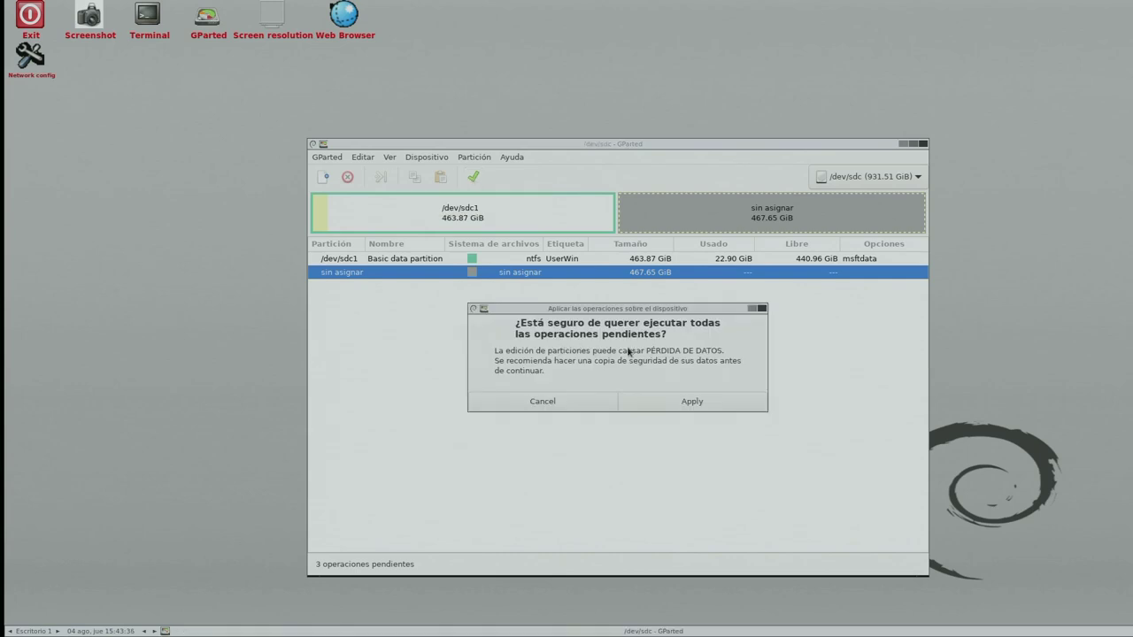
{"action": "left_click", "coordinate": [693, 406]}
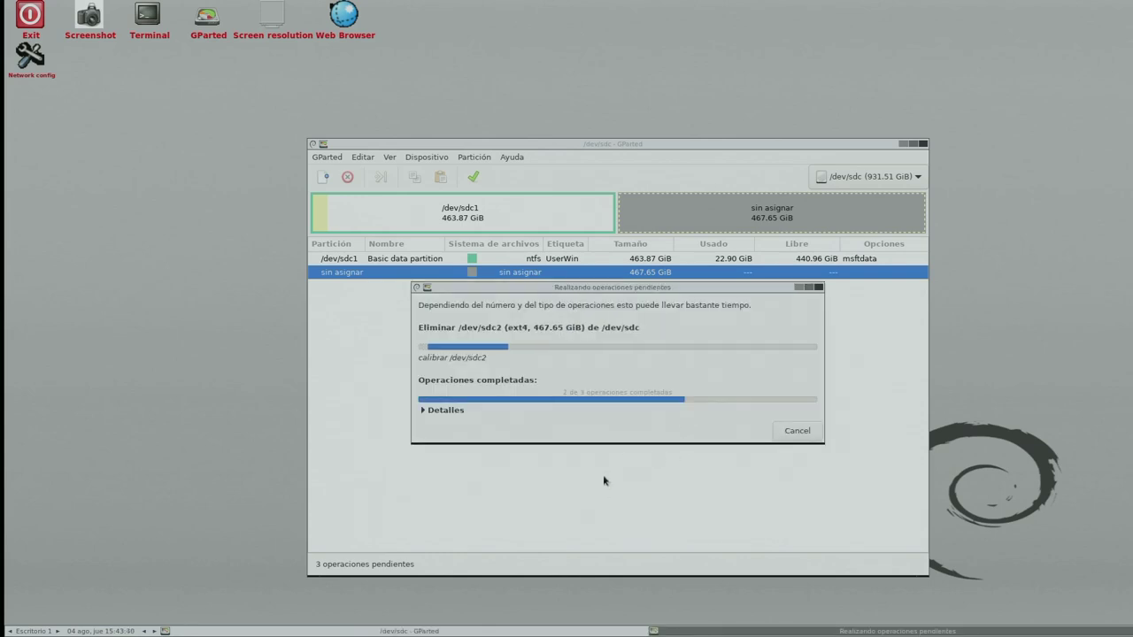
{"action": "left_click", "coordinate": [436, 357]}
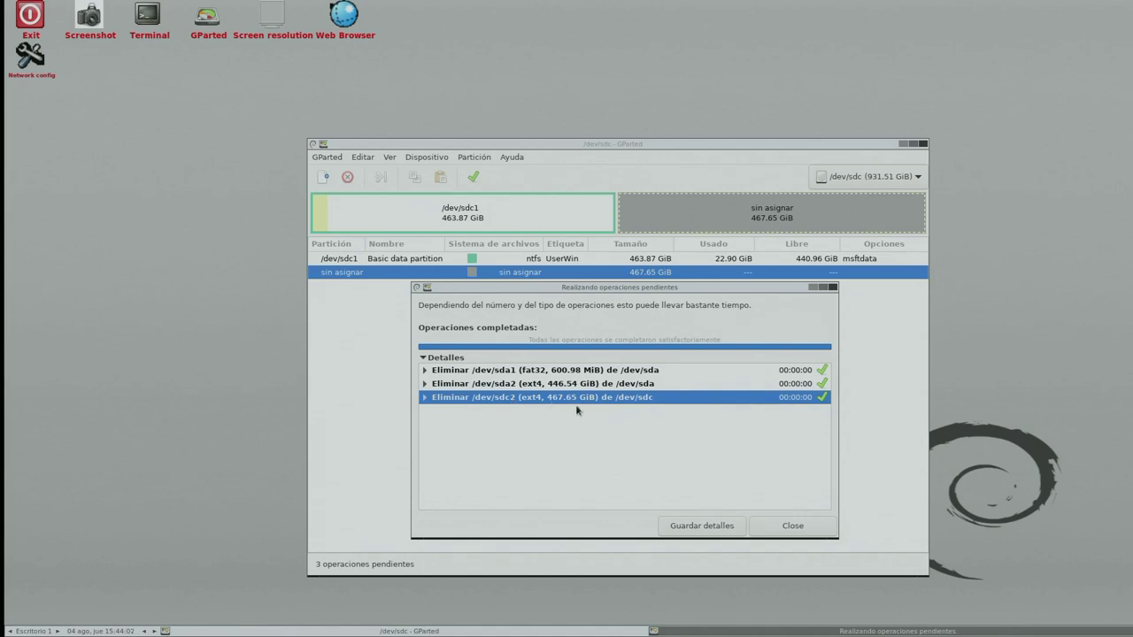
{"action": "left_click", "coordinate": [790, 528]}
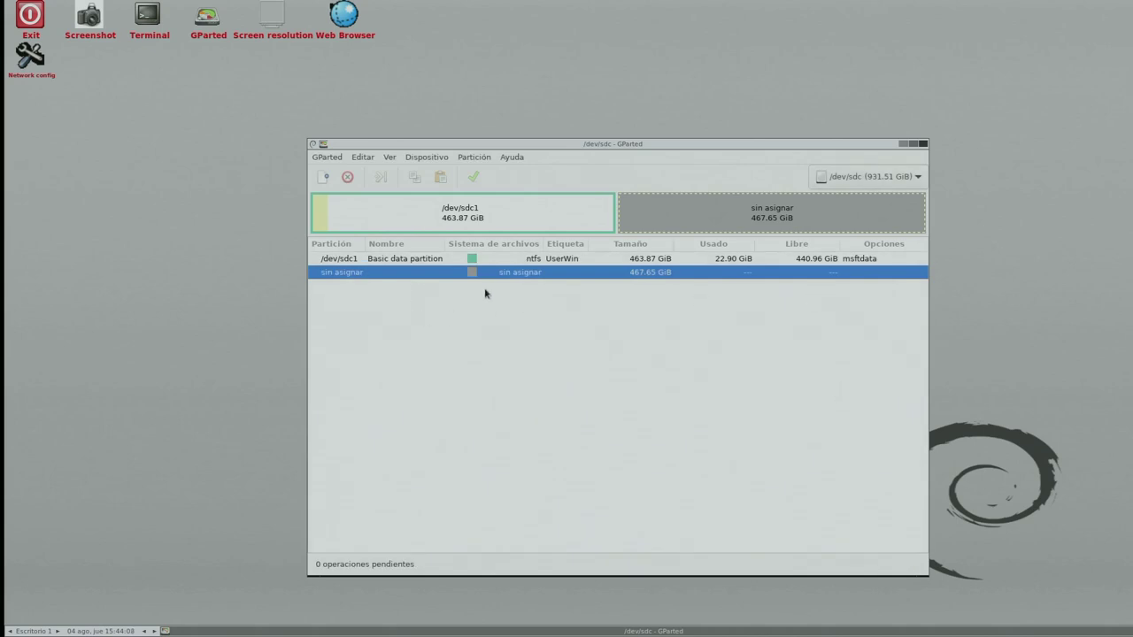
Refresh the list of storage devices and reselect the /dev/sdc disk
{"action": "left_click", "coordinate": [326, 158]}
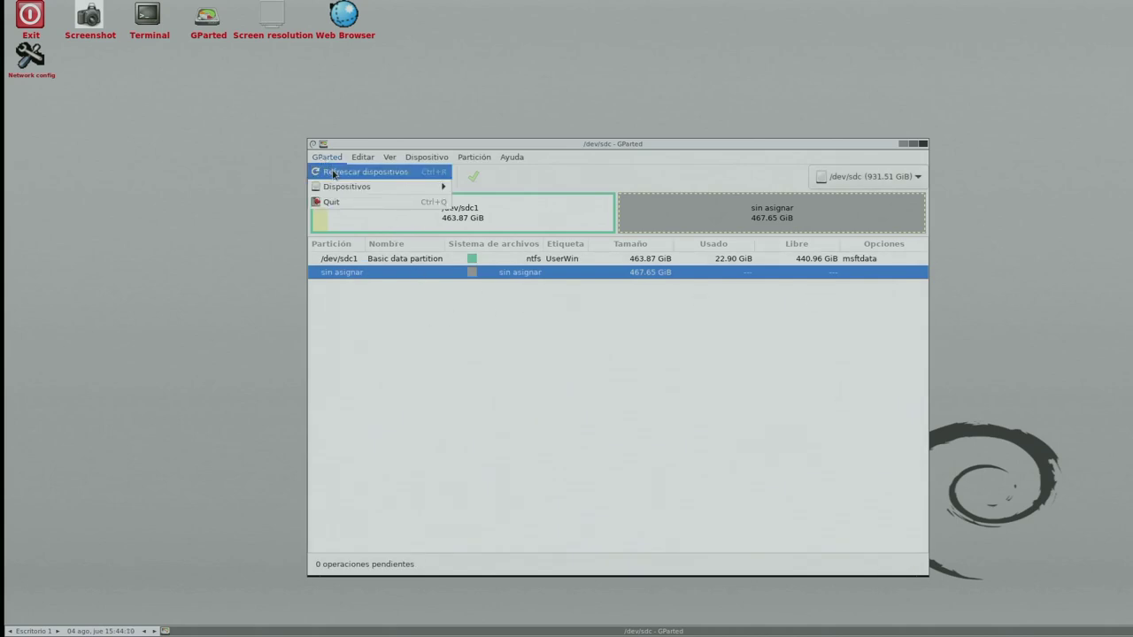
{"action": "left_click", "coordinate": [337, 173]}
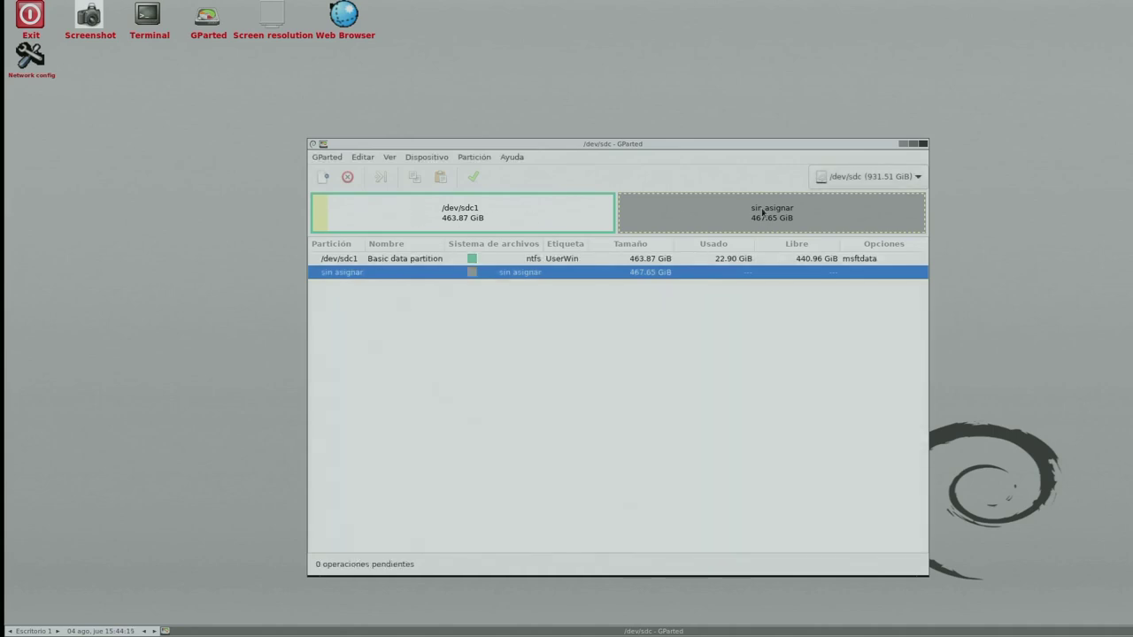
{"action": "left_click", "coordinate": [324, 157]}
{"action": "mouse_move", "coordinate": [377, 191]}
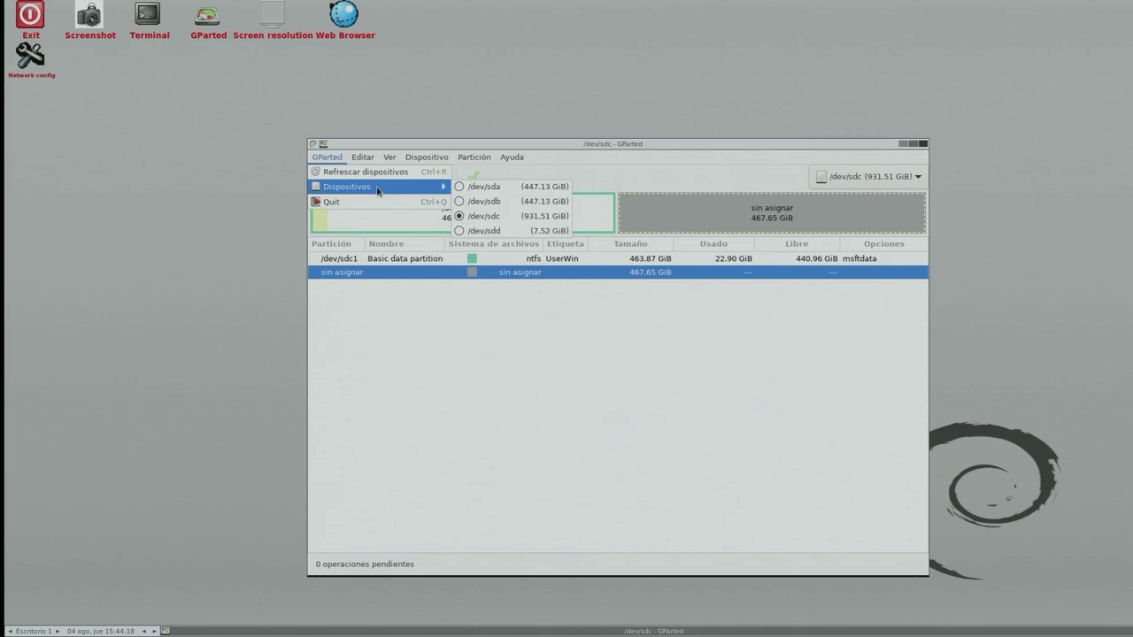
{"action": "left_click", "coordinate": [482, 216]}
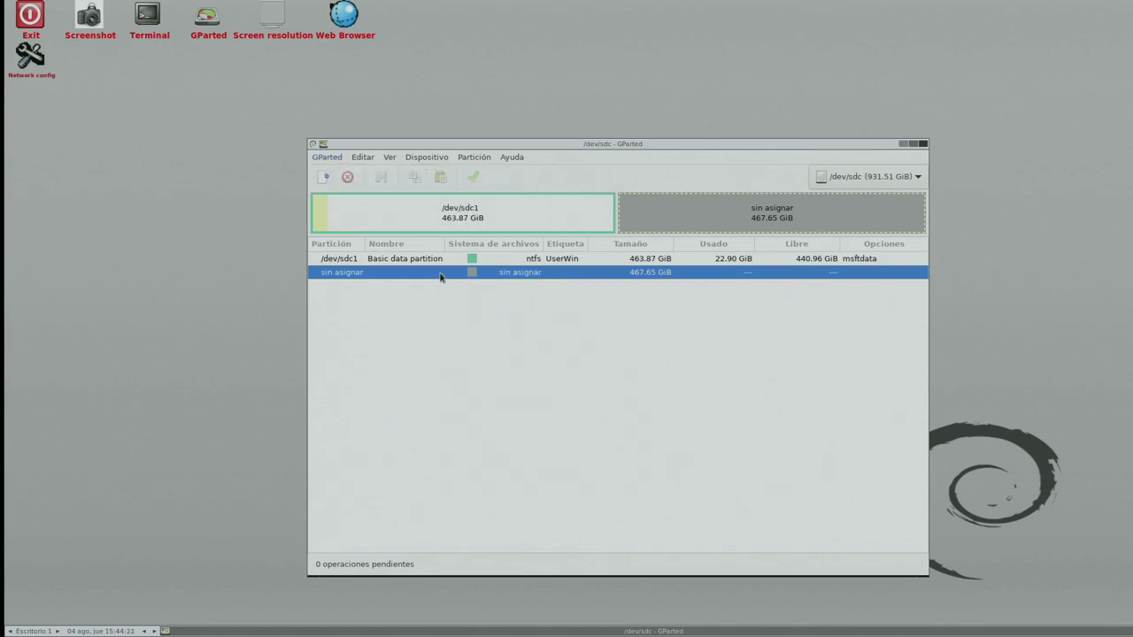
Review the information on the unallocated space of the /dev/sdc disk and close its details
{"action": "right_click", "coordinate": [441, 275]}
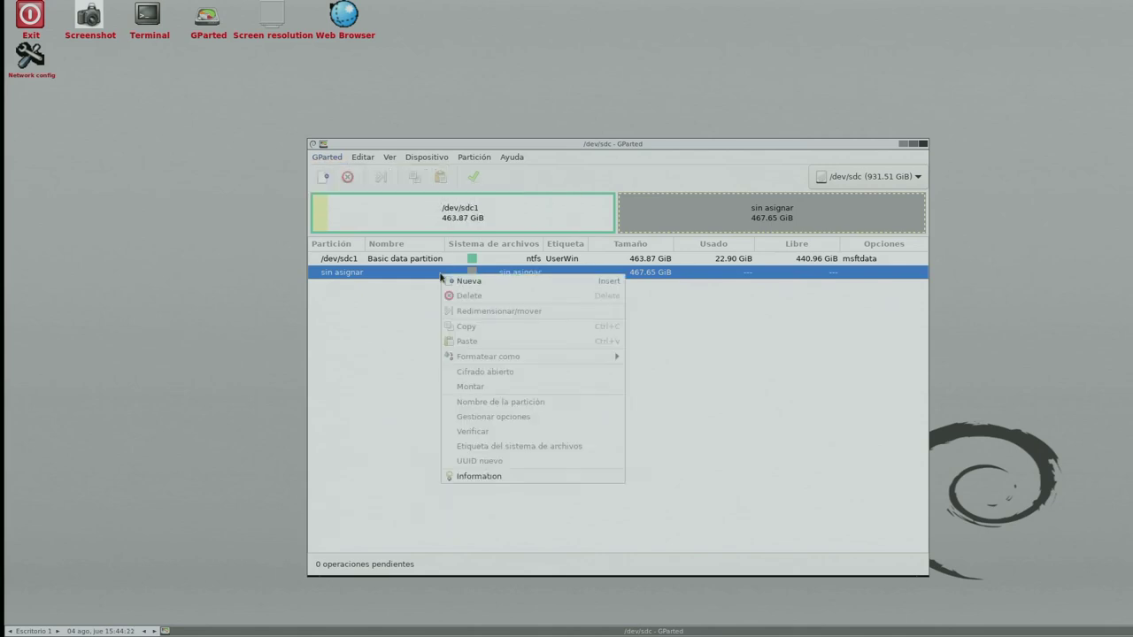
{"action": "left_click", "coordinate": [485, 479]}
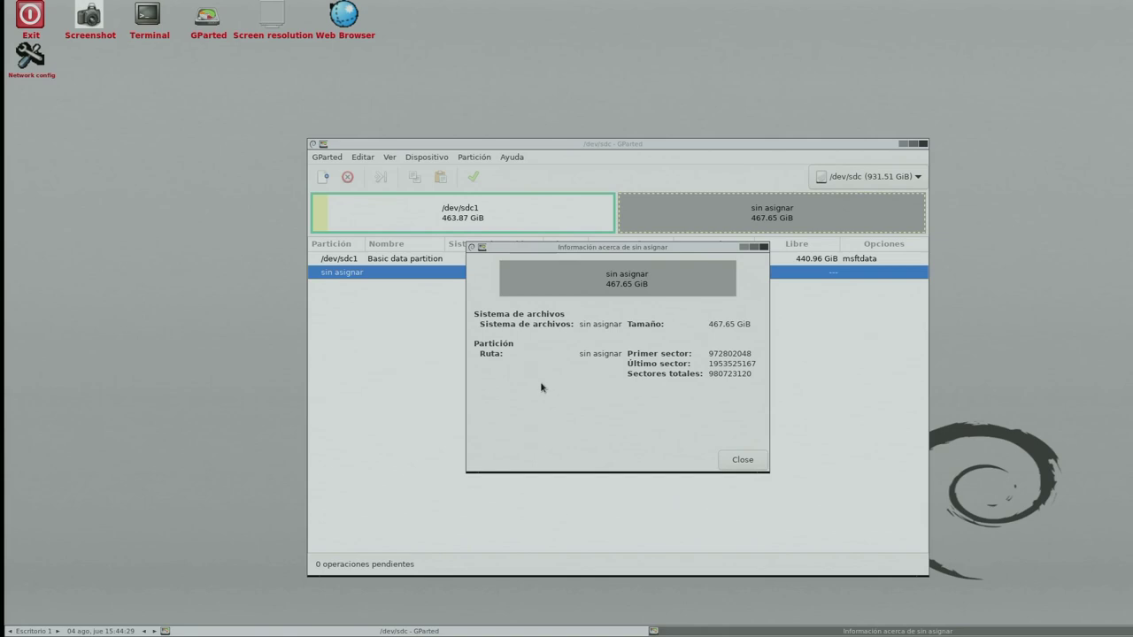
{"action": "left_click", "coordinate": [742, 459]}
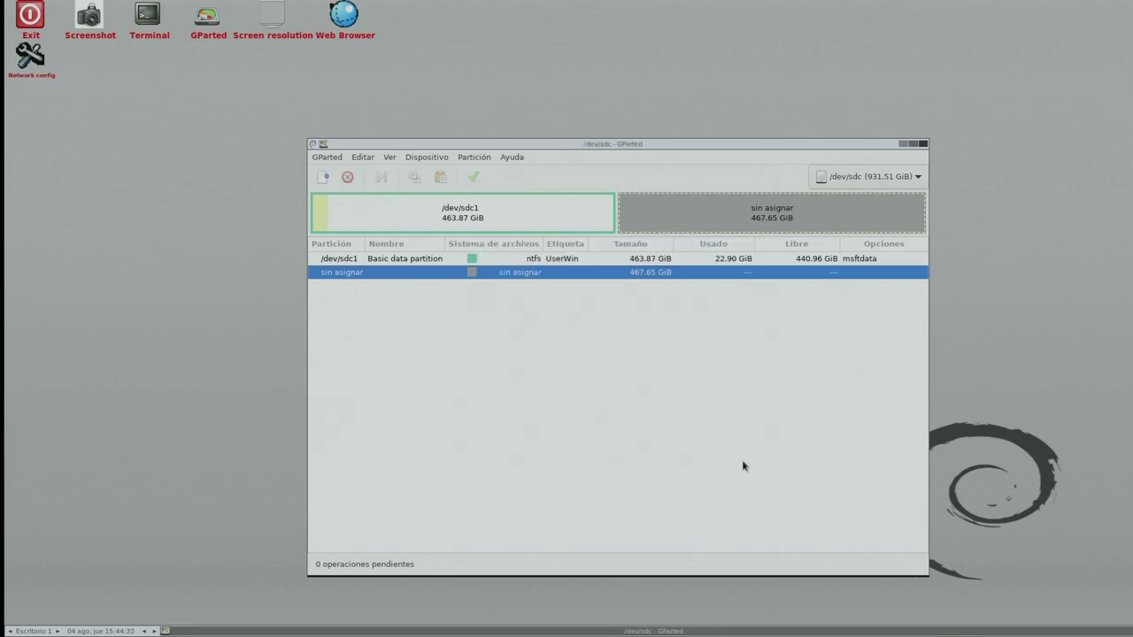
Close the partition editor and select Shutdown as the exit action for the live session
{"action": "left_click", "coordinate": [924, 144]}
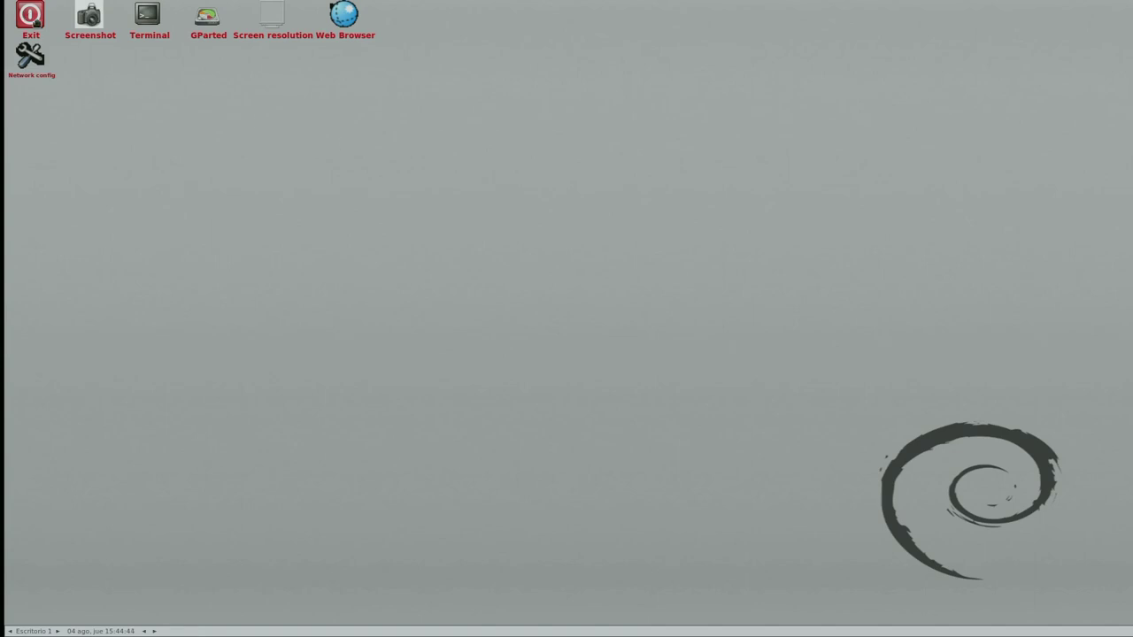
{"action": "double_click", "coordinate": [32, 17]}
{"action": "left_click", "coordinate": [503, 324]}
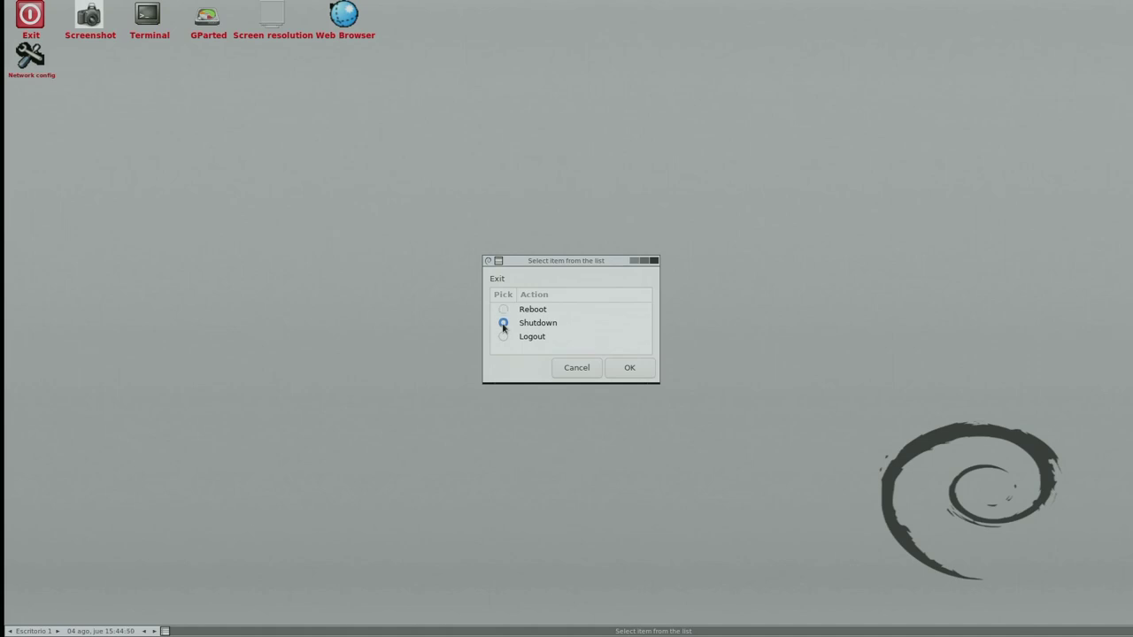